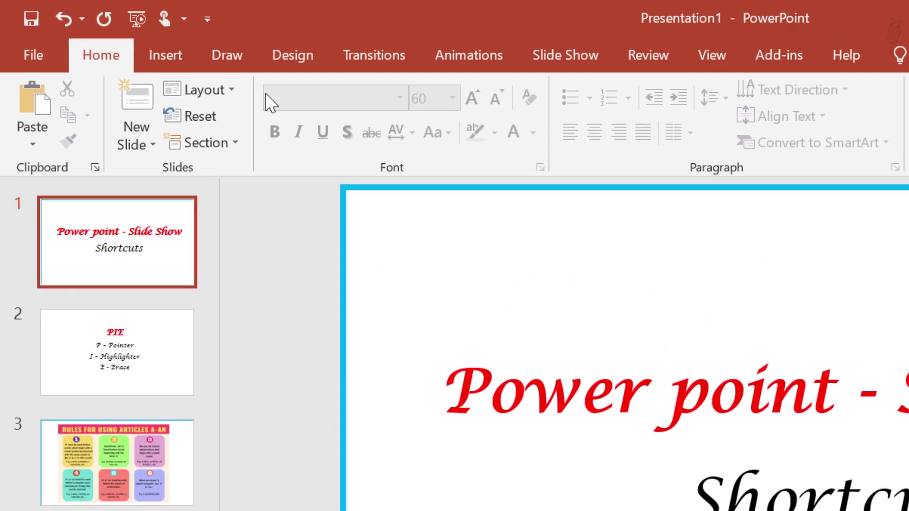
Show the Slide Show tab options on the ribbon.
left_click(566, 55)
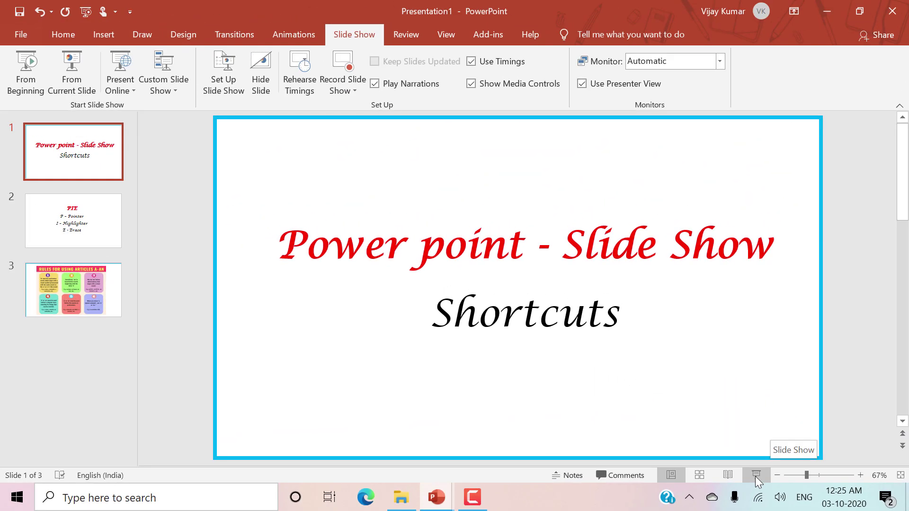
Start the show full screen from the title slide, then end it with Esc.
left_click(756, 477)
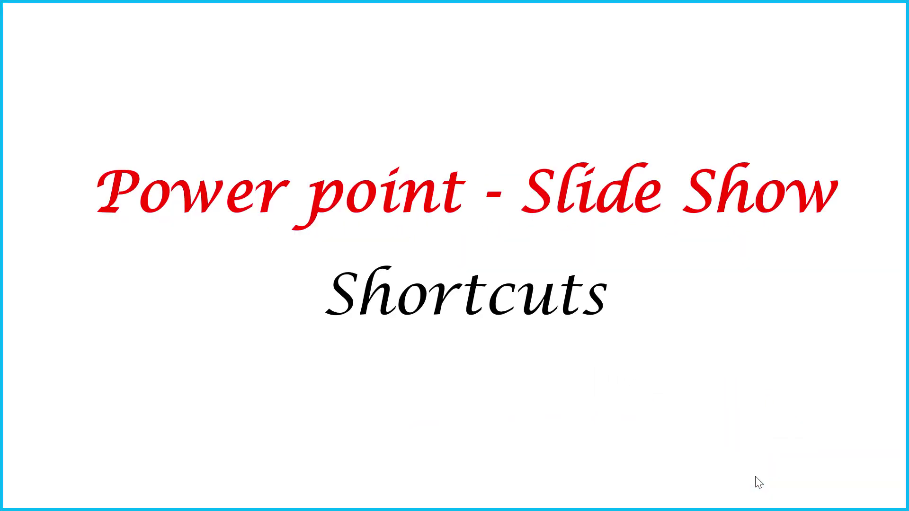
key("Escape")
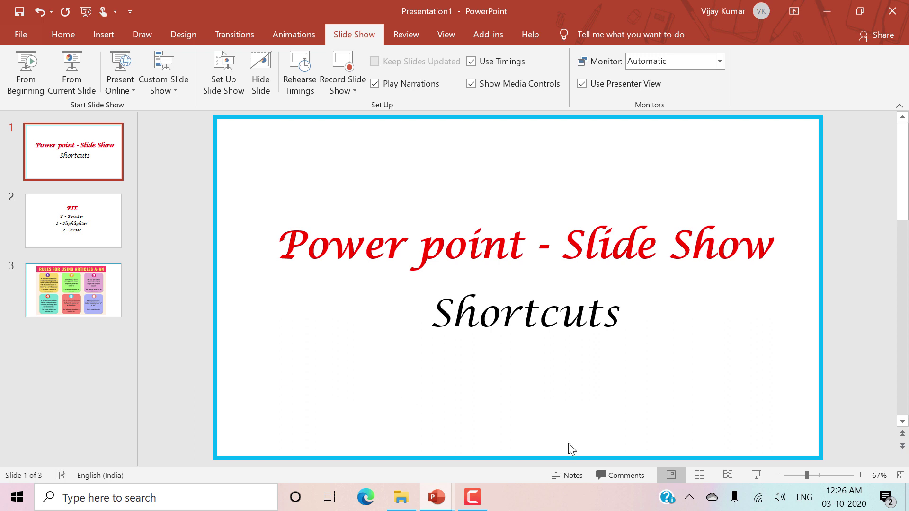
Present from the title slide, reveal the N – Next and P – Previous lines, then hide them with P.
left_click(756, 475)
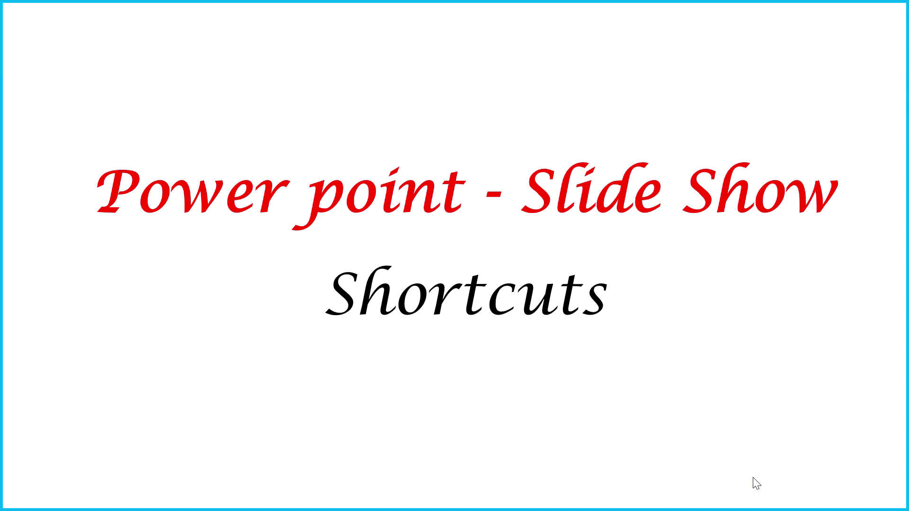
left_click(756, 483)
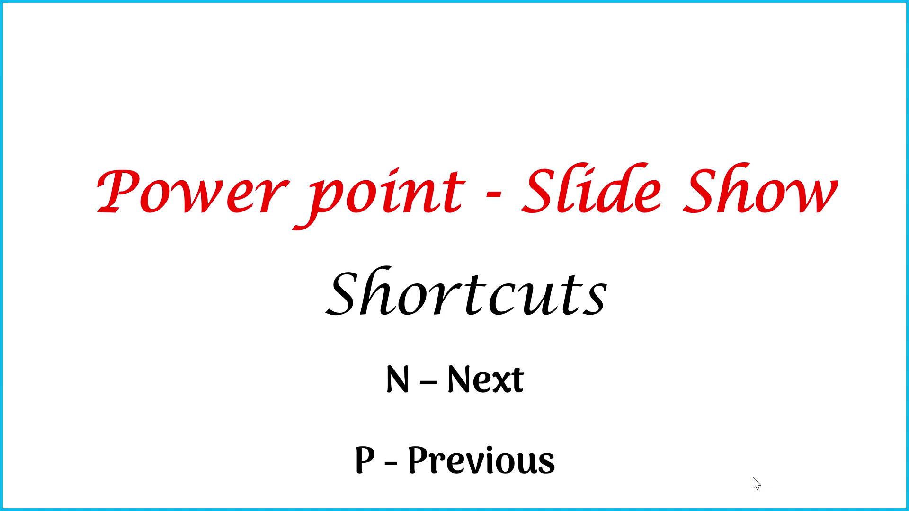
key("p")
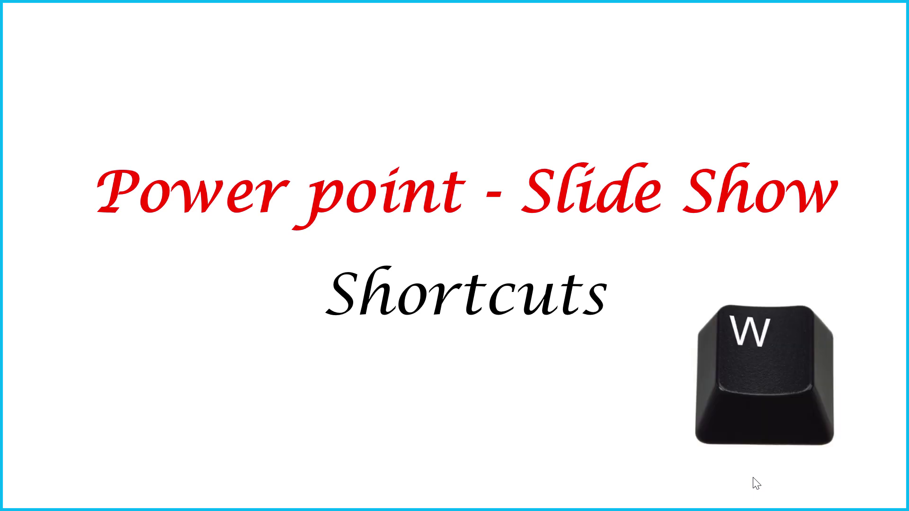
Blank the show screen to white with W, then to black with B.
key("w")
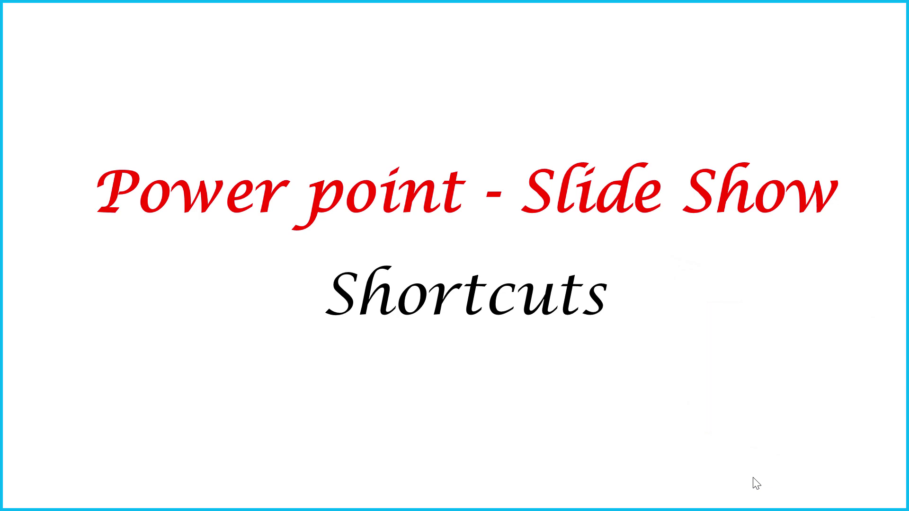
key("b")
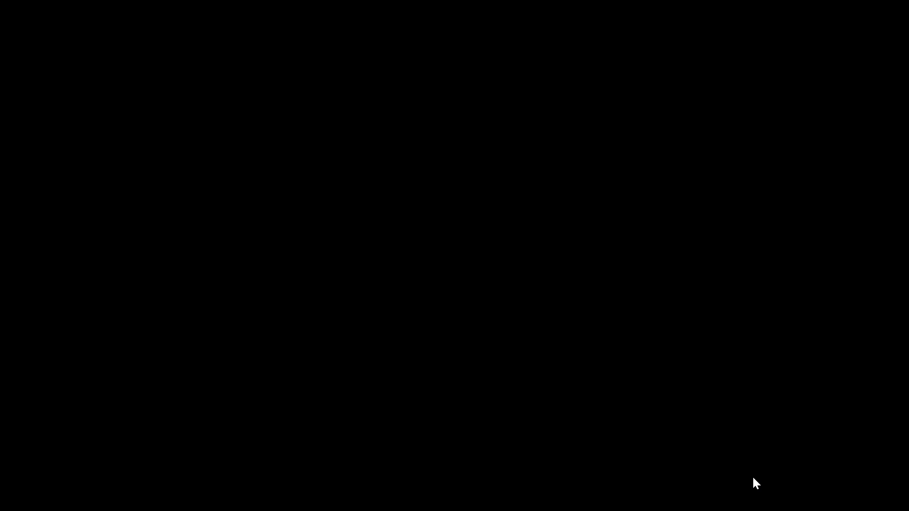
Bring the title slide back from the black screen with B.
key("b")
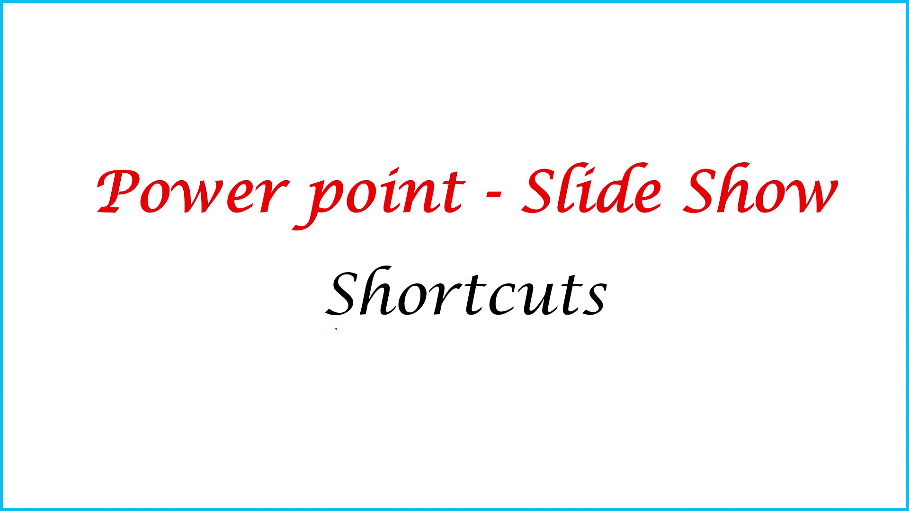
Ink the title slide in red: underline Shortcuts, circle Slide, and mark under Power.
mouse_move(334, 328)
left_mouse_down()
mouse_move(556, 356)
mouse_move(627, 333)
left_mouse_up()
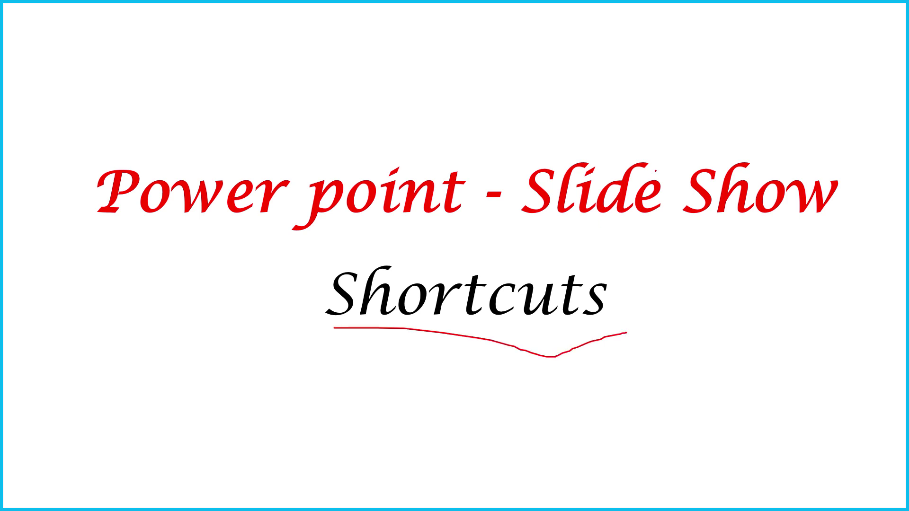
mouse_move(650, 151)
left_mouse_down()
mouse_move(585, 133)
mouse_move(607, 244)
mouse_move(633, 147)
left_mouse_up()
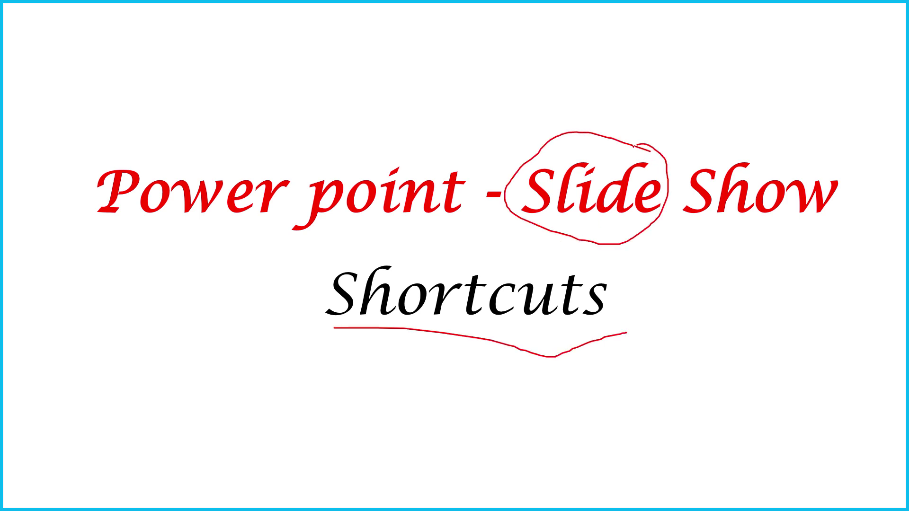
mouse_move(263, 235)
left_mouse_down()
mouse_move(280, 221)
mouse_move(281, 230)
left_mouse_up()
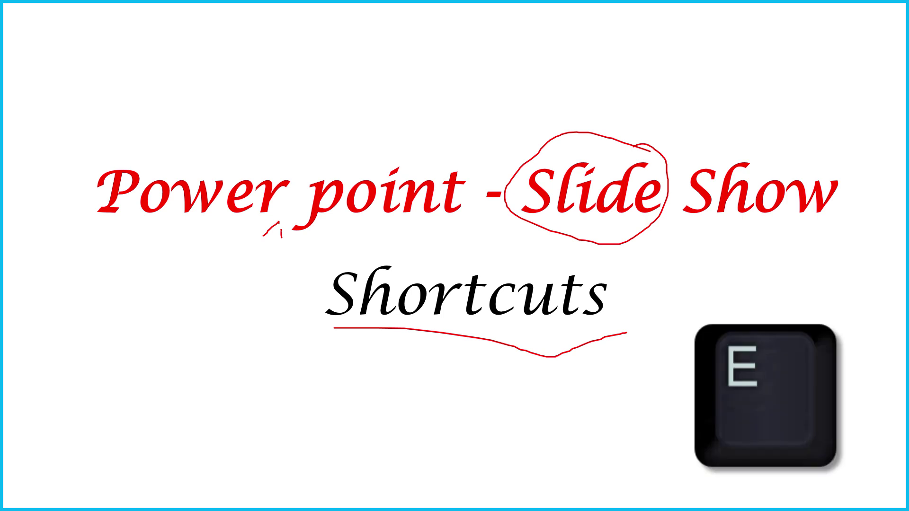
Erase all ink from the title slide with E.
key("e")
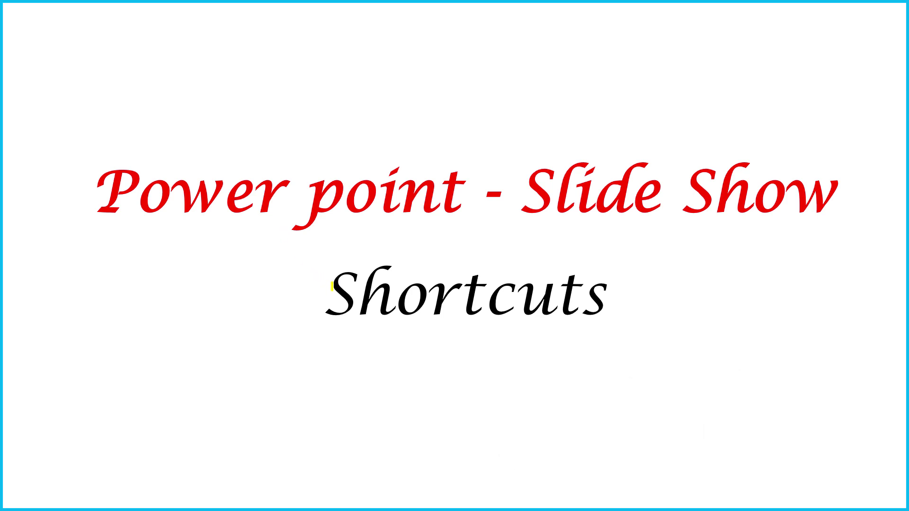
Highlight under Shortcuts in yellow, then return to the arrow pointer with Ctrl+A.
left_click_drag(334, 293, 552, 301)
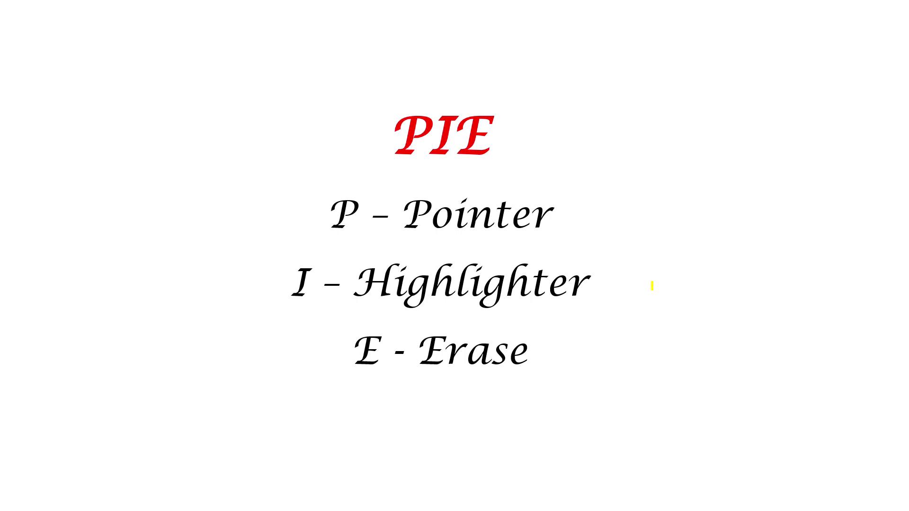
key("ctrl+a")
Jump the show to slide 3, 'RULES FOR USING ARTICLES A-AN', from the All Slides list.
key("ctrl+s")
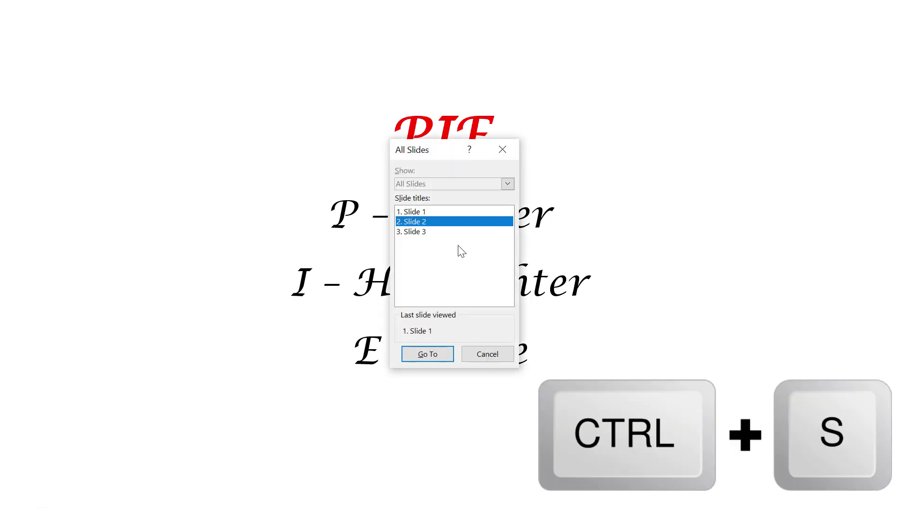
left_click(426, 233)
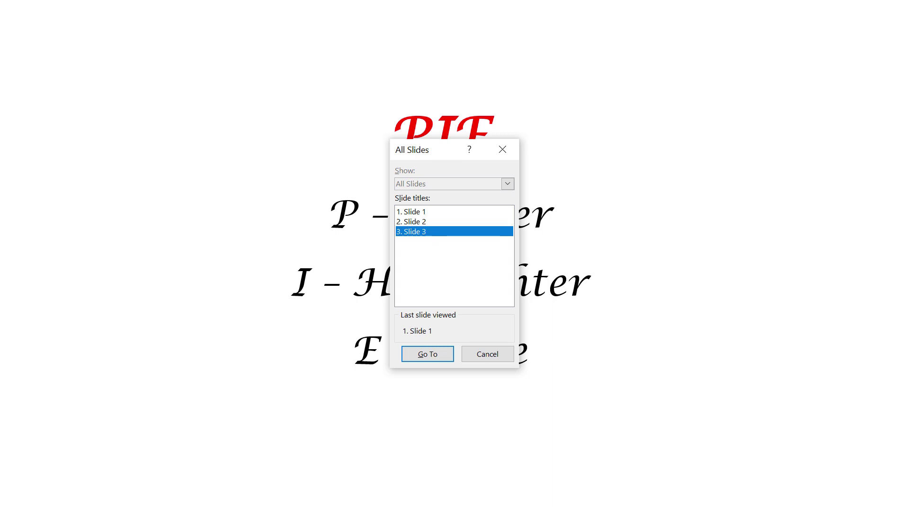
left_click(424, 355)
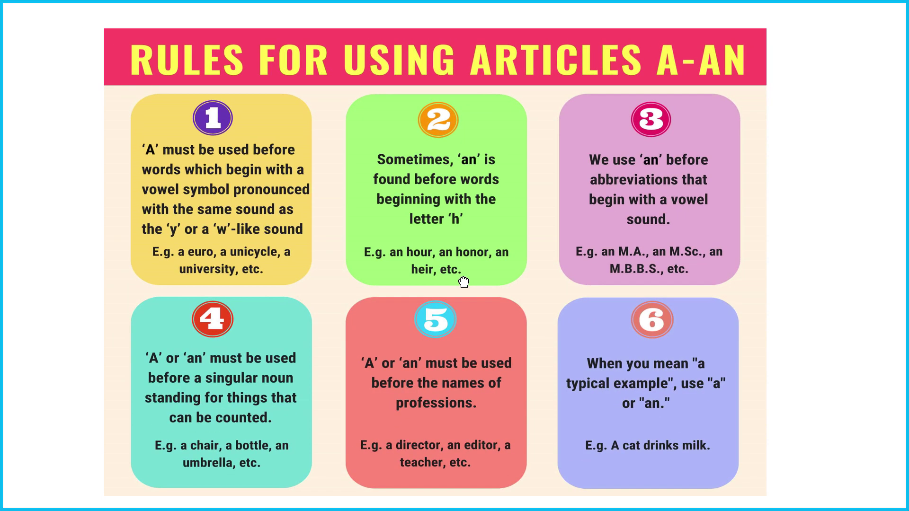
key("minus")
key("ctrl+l")
left_click(464, 282)
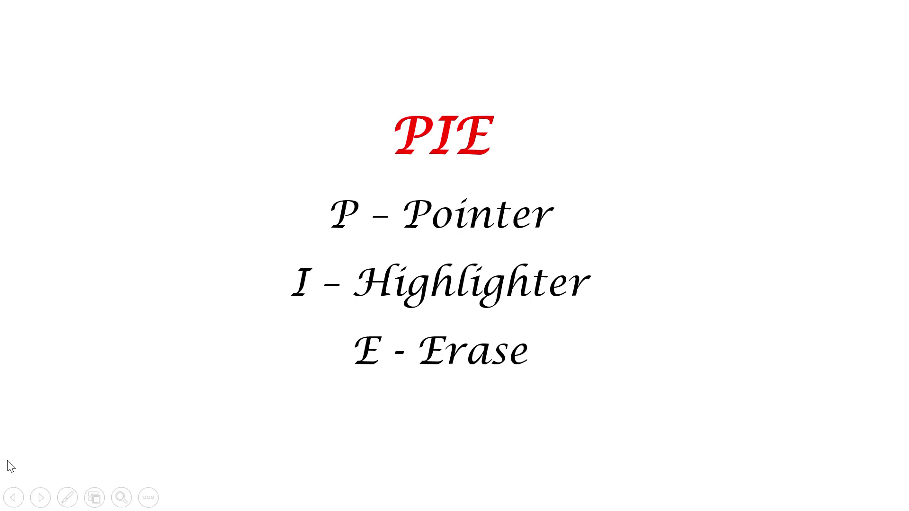
mouse_move(66, 498)
left_click(67, 503)
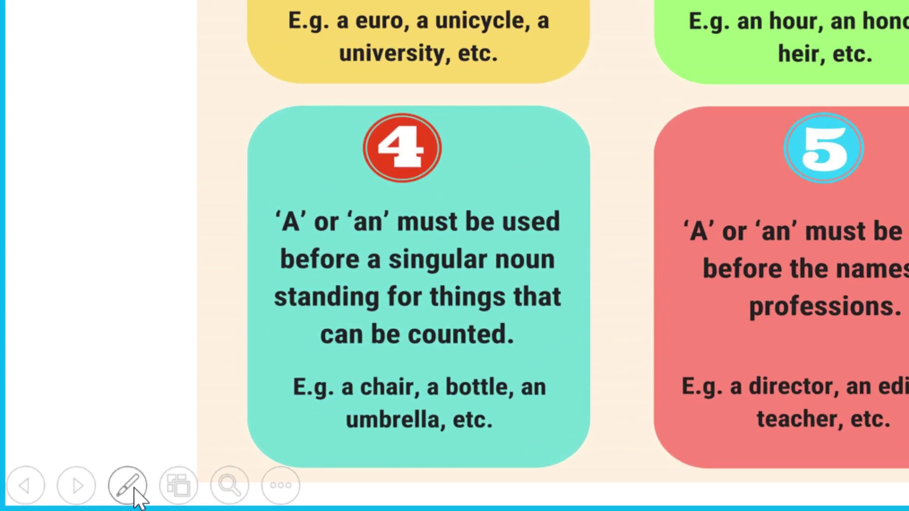
Switch the ink to green and highlight the first two lines of rule card 4.
left_click(126, 497)
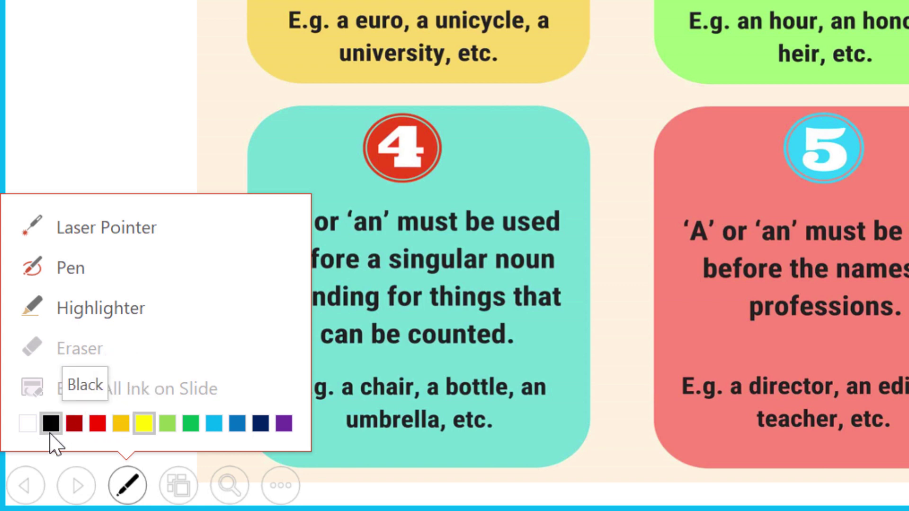
left_click(191, 424)
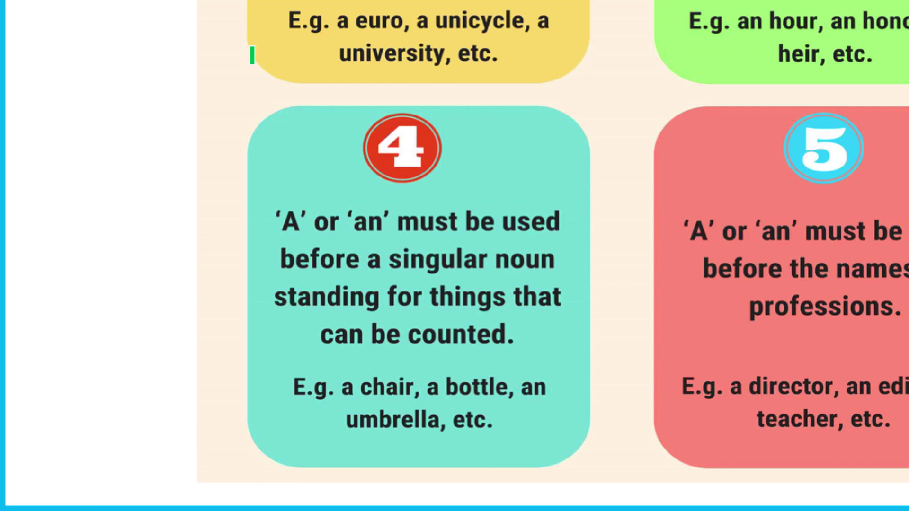
left_click_drag(280, 232, 598, 271)
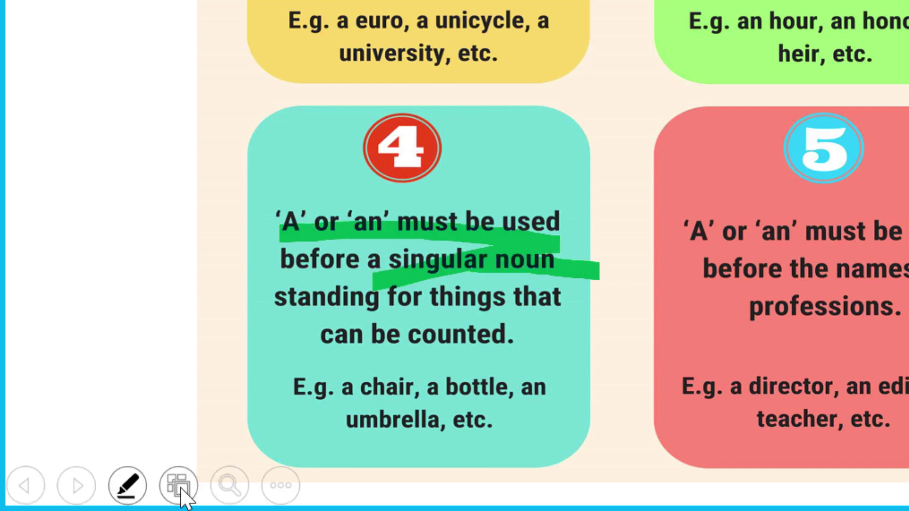
Jump to slide 1 from the slide thumbnails, then advance to the clean articles A-AN rules slide.
left_click(179, 486)
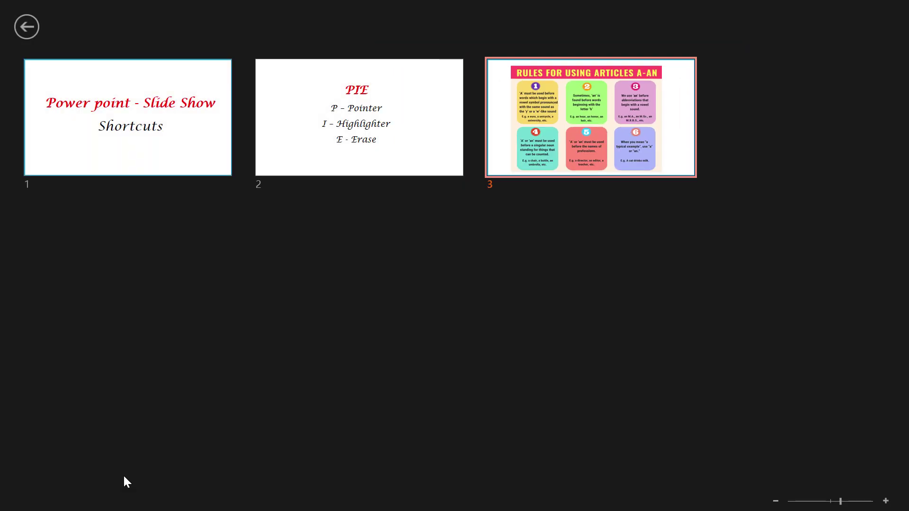
left_click(201, 145)
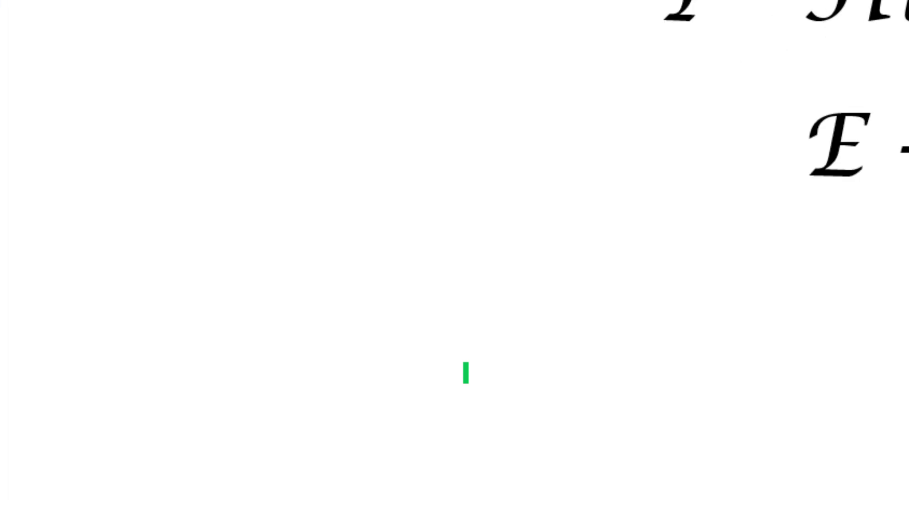
key("Right")
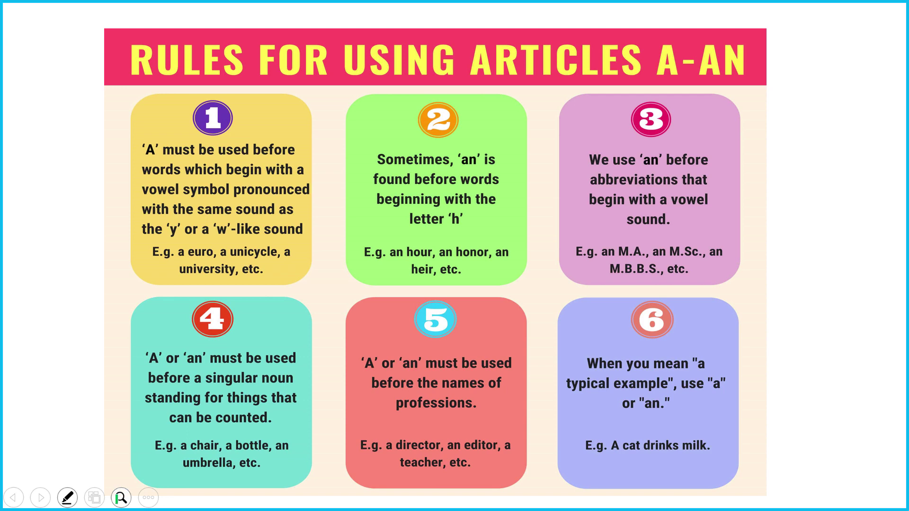
left_click(117, 499)
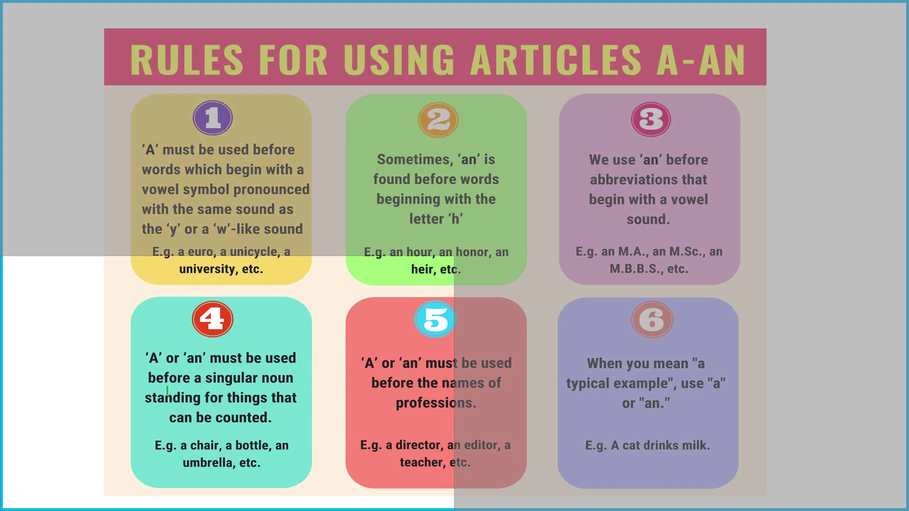